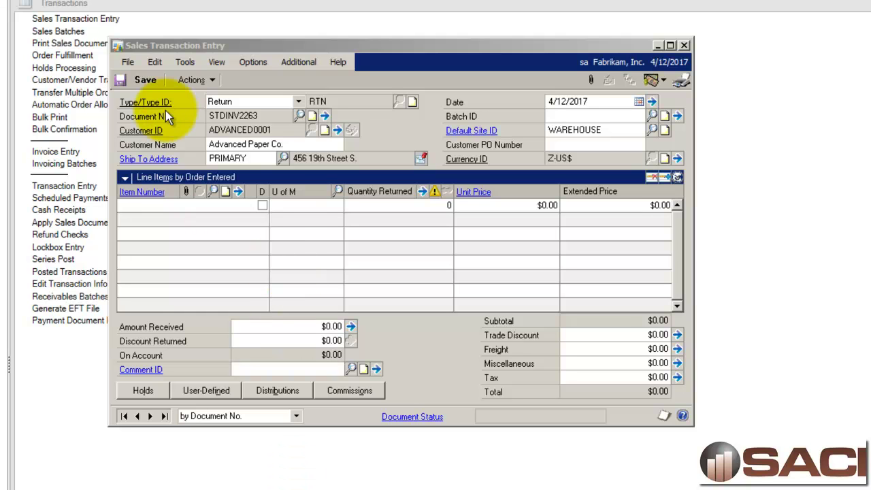
# - Add printer item 3-D2094A to the return as an Each line at $1,700.00
pyautogui.click(162, 206)
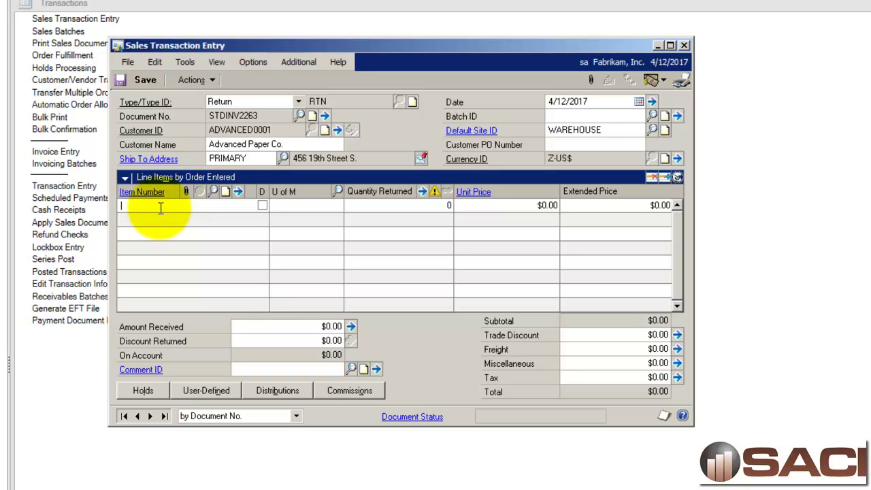
pyautogui.write('3')
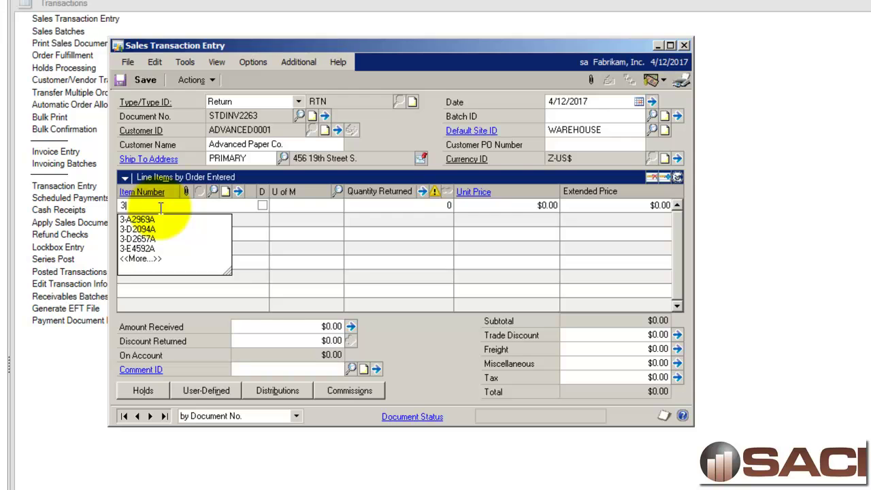
pyautogui.press('Tab')
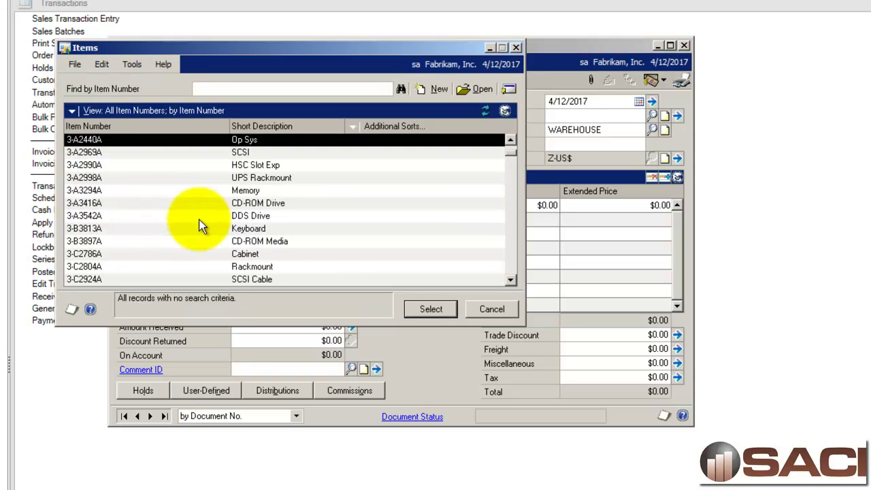
pyautogui.scroll(-6, 211, 244)
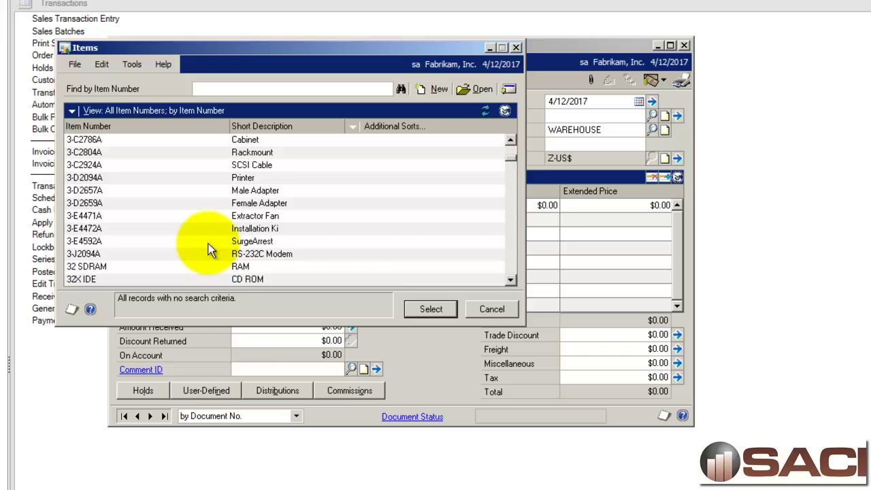
pyautogui.scroll(2, 208, 243)
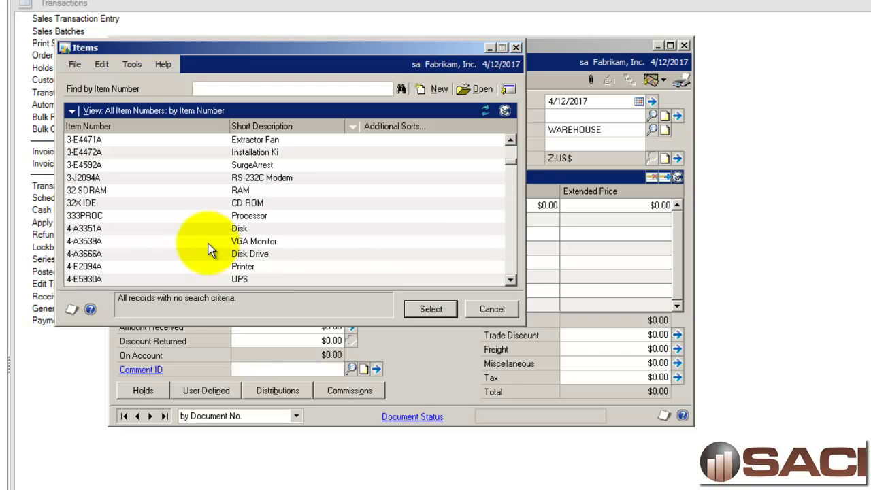
pyautogui.scroll(6, 195, 267)
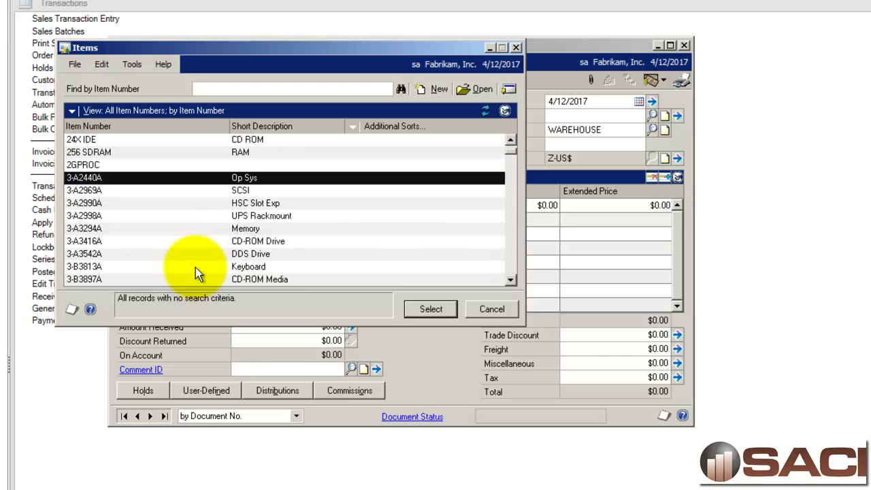
pyautogui.scroll(-2, 196, 267)
pyautogui.doubleClick(196, 255)
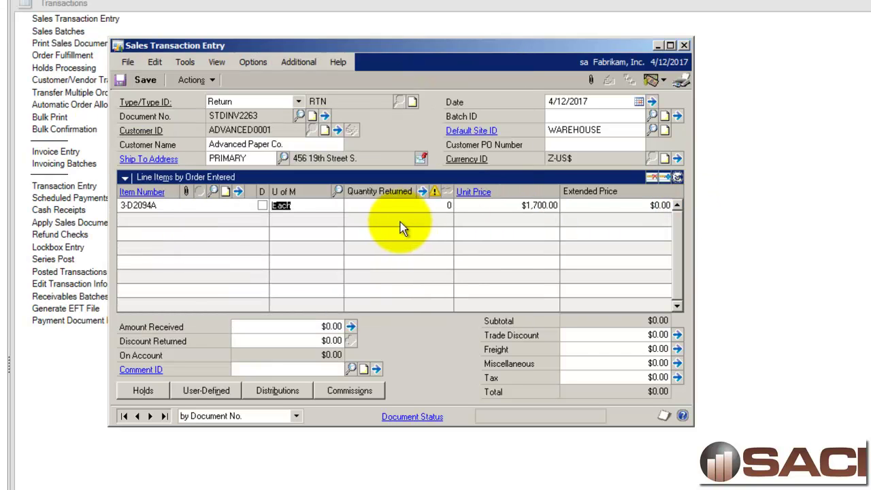
pyautogui.press('Tab')
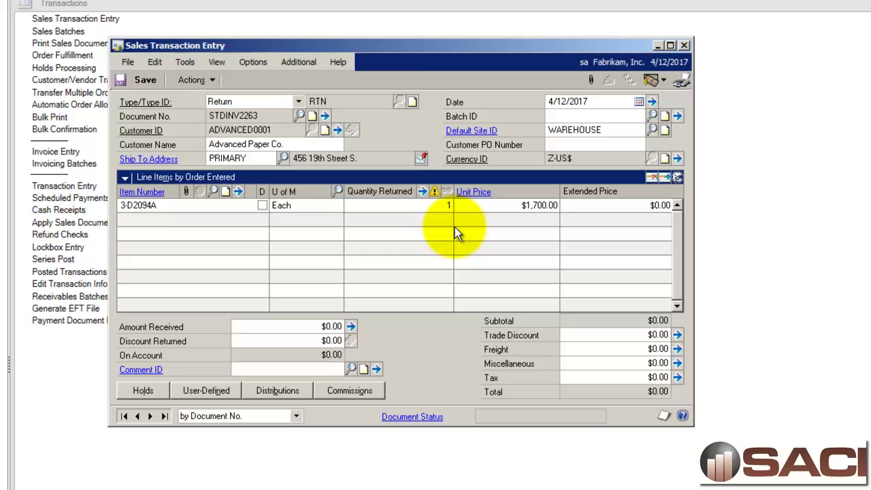
# - Confirm quantity 1 and set its On Hand portion to 0 in Sales Returned Quantities Entry
pyautogui.press('Tab')
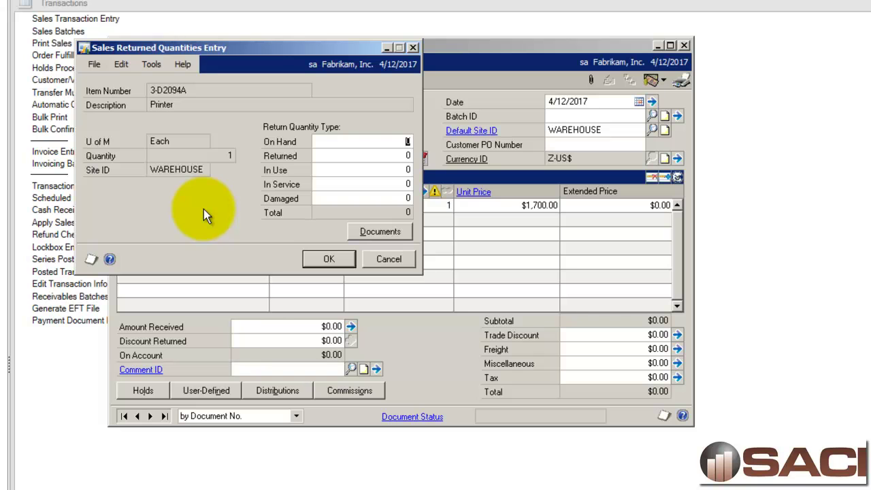
pyautogui.write('11')
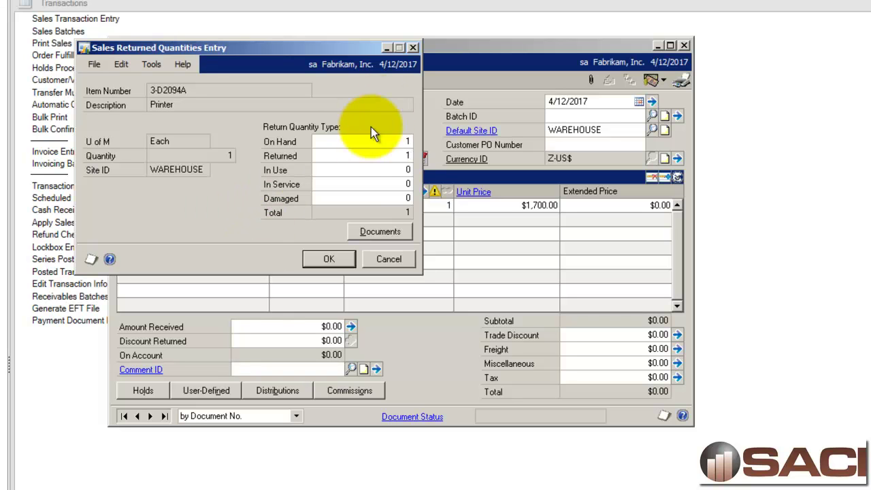
pyautogui.doubleClick(406, 141)
pyautogui.write('0')
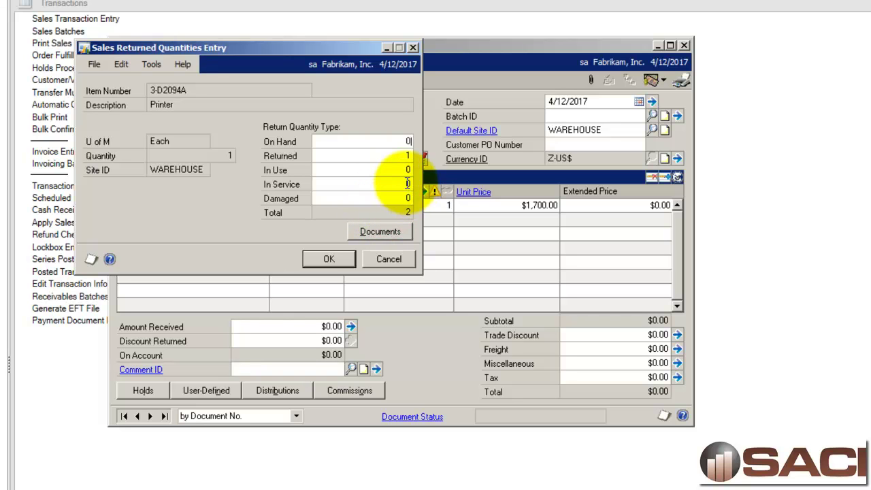
pyautogui.press('Tab')
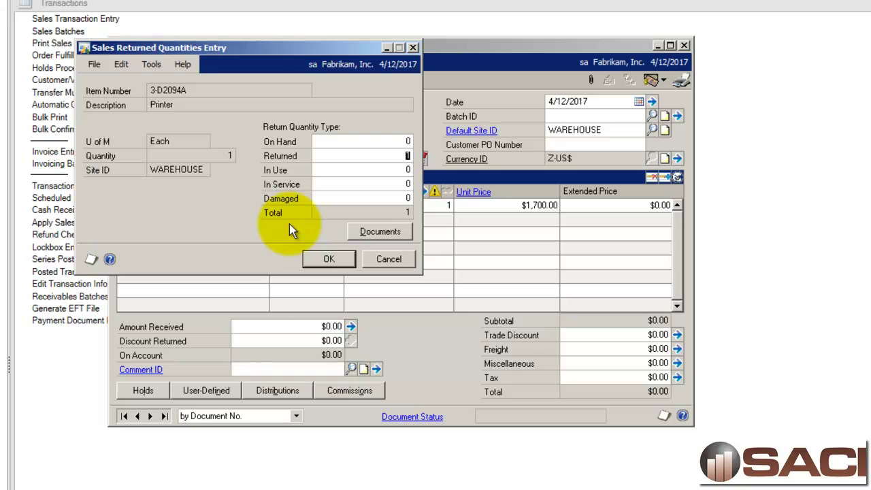
pyautogui.press('Tab')
pyautogui.press('Tab')
# - Accept the 1 Returned quantity breakdown and post the printer return
pyautogui.click(390, 198)
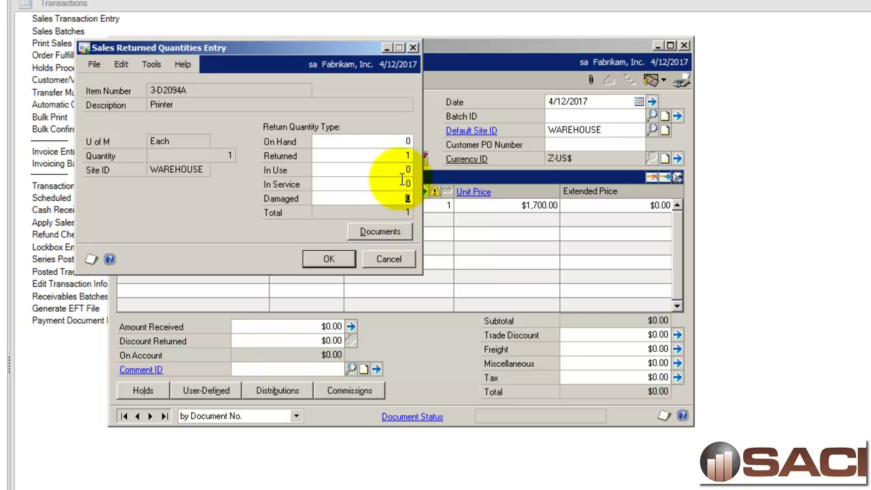
pyautogui.click(400, 155)
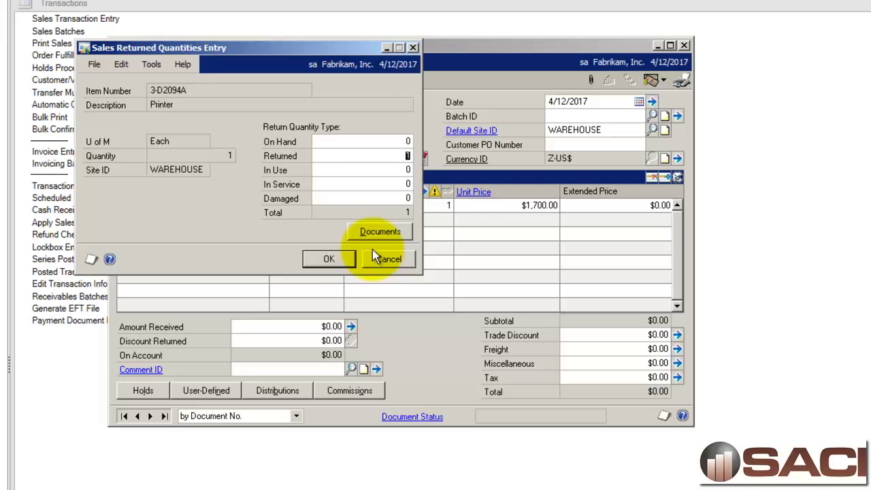
pyautogui.click(333, 258)
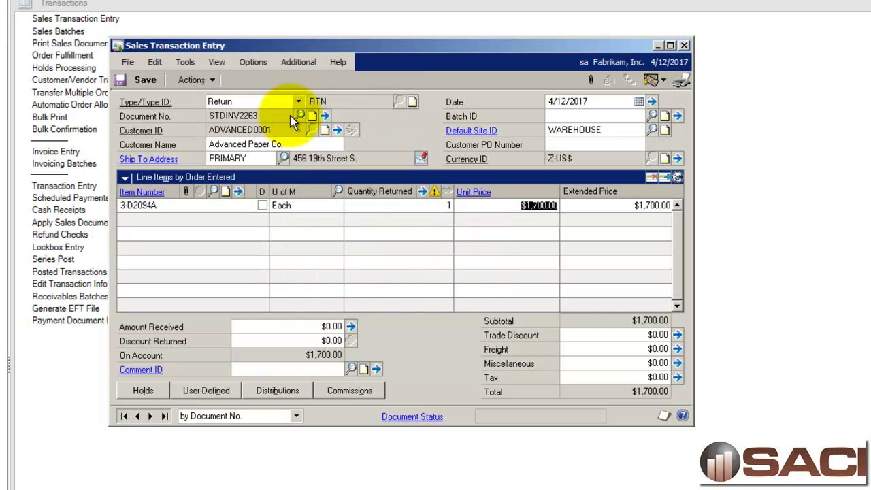
pyautogui.click(204, 81)
pyautogui.press('Escape')
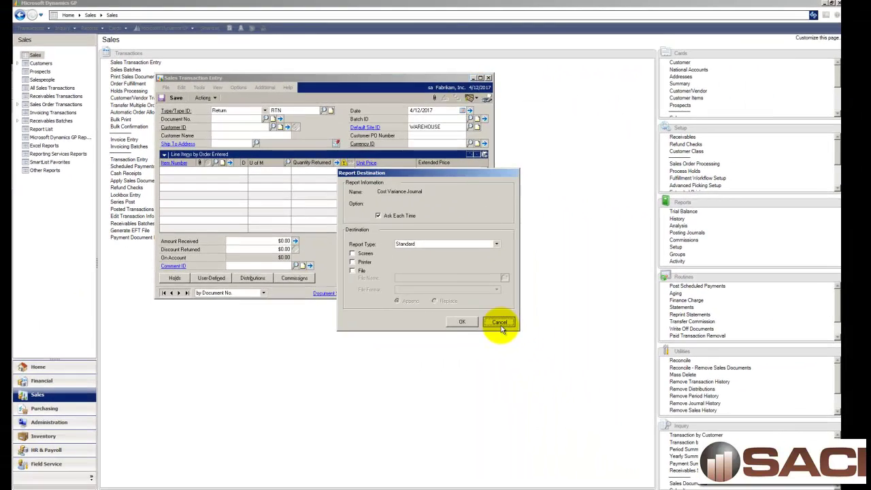
# - Skip the Sales Posting Journal and open Item Inquiry for printer 3-D2094A
pyautogui.click(697, 465)
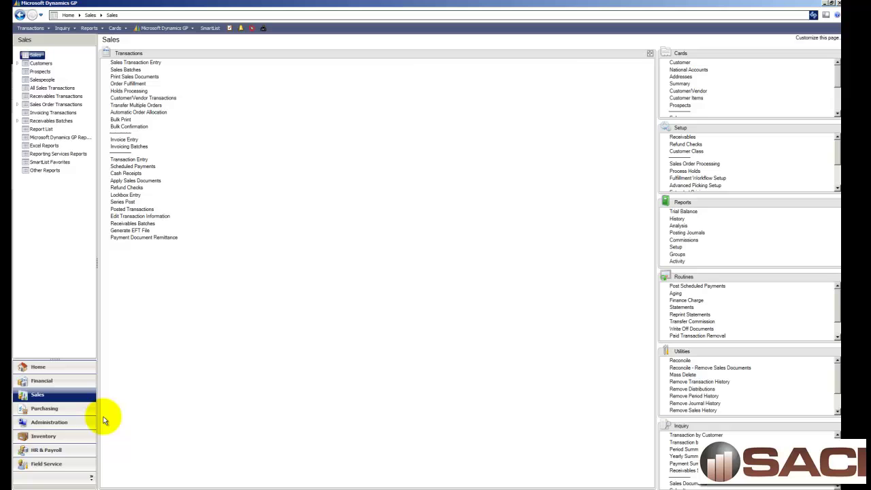
pyautogui.click(50, 437)
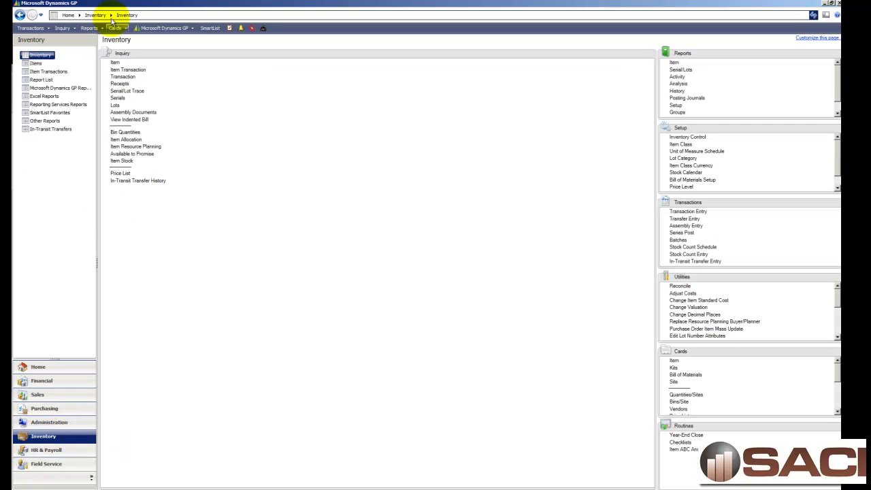
pyautogui.click(114, 61)
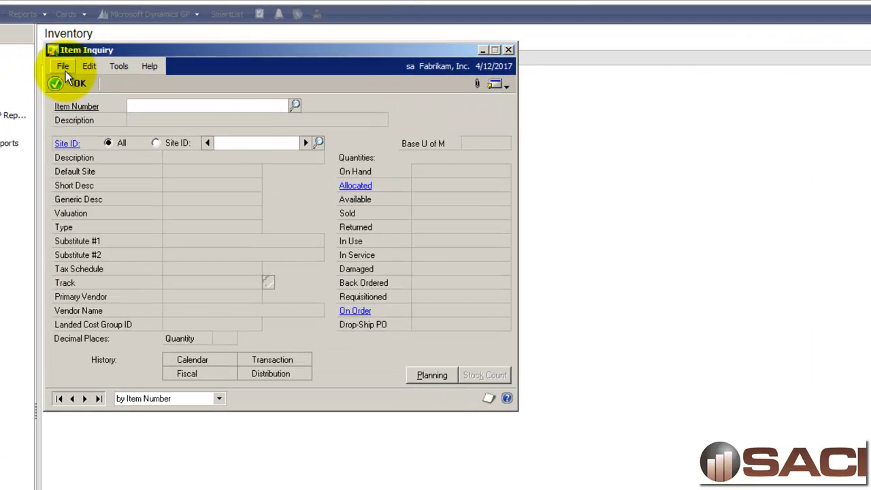
pyautogui.write('3D')
pyautogui.press('Tab')
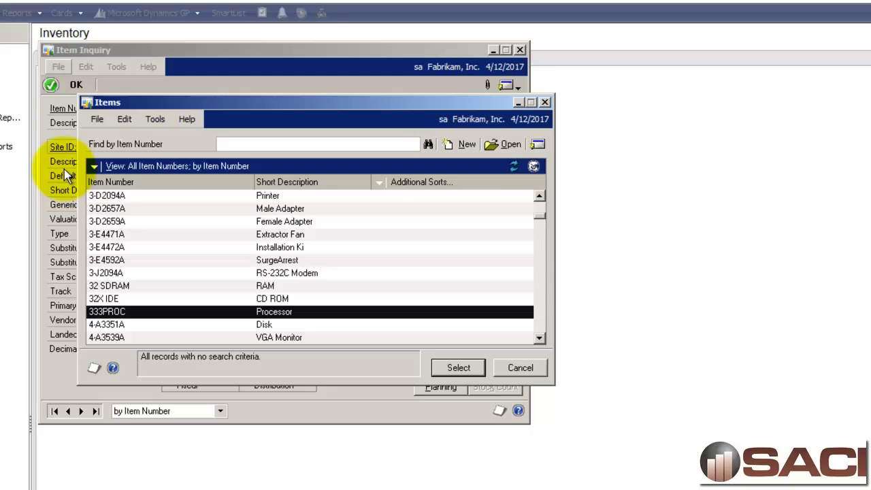
pyautogui.doubleClick(112, 193)
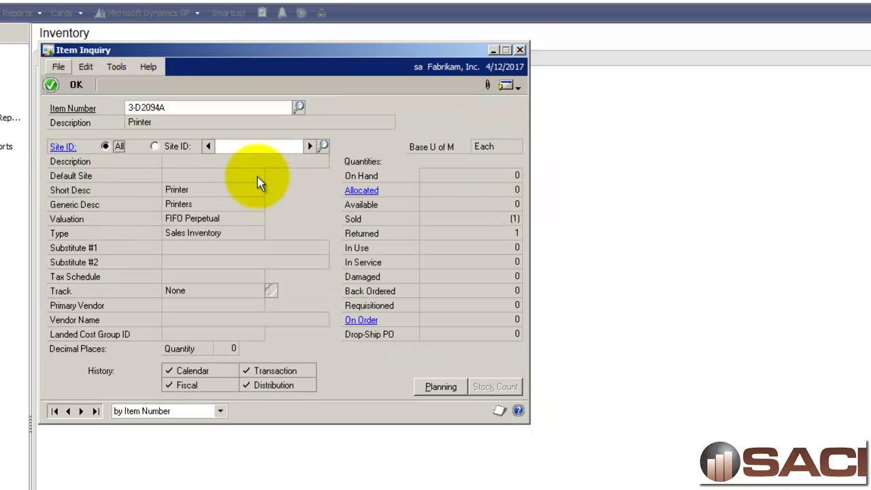
pyautogui.press('Tab')
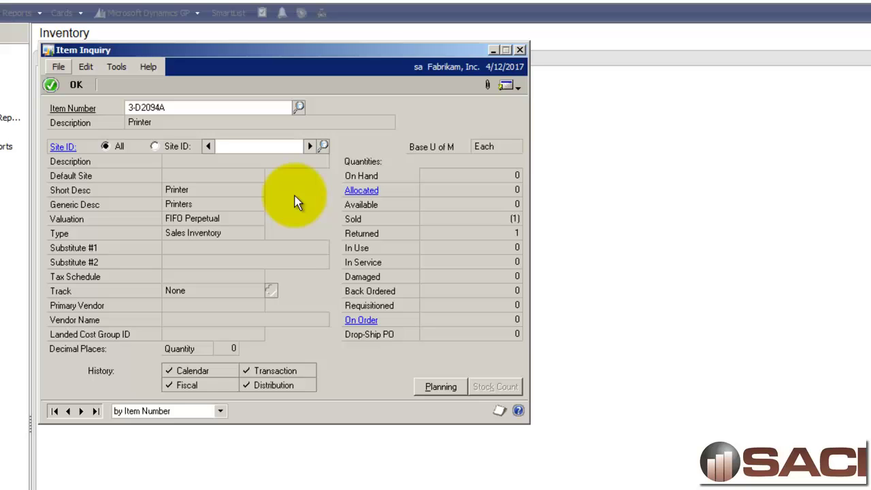
# - Load the WAREHOUSE site quantities, showing 1 Returned and 0 On Hand
pyautogui.write('W')
pyautogui.press('Up')
pyautogui.press('Up')
pyautogui.press('Up')
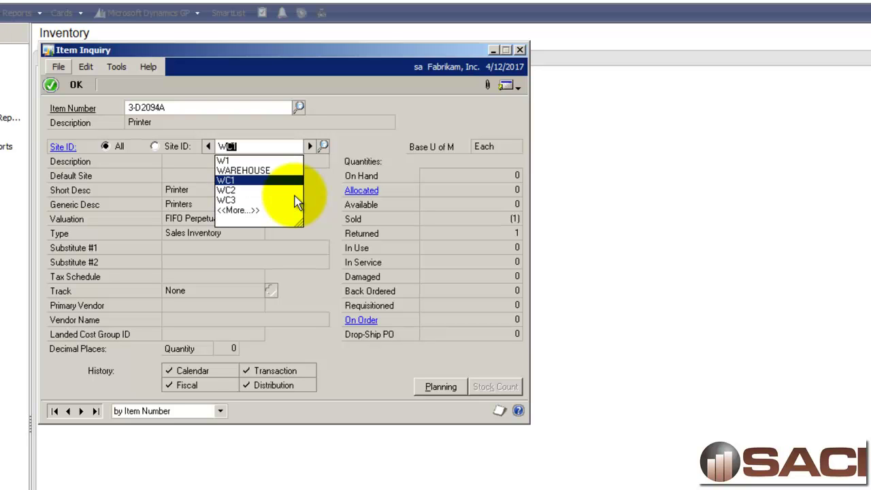
pyautogui.press('Return')
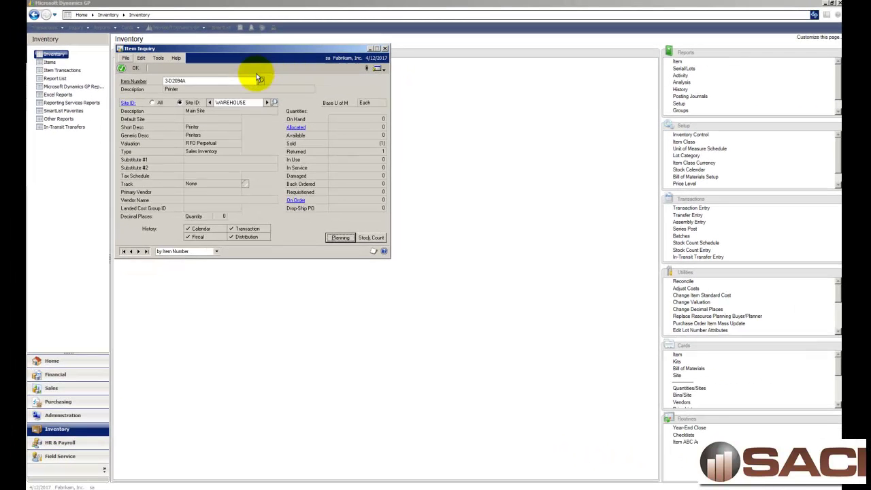
# - Close Item Inquiry and start a new item transfer from WAREHOUSE to WAREHOUSE
pyautogui.click(212, 80)
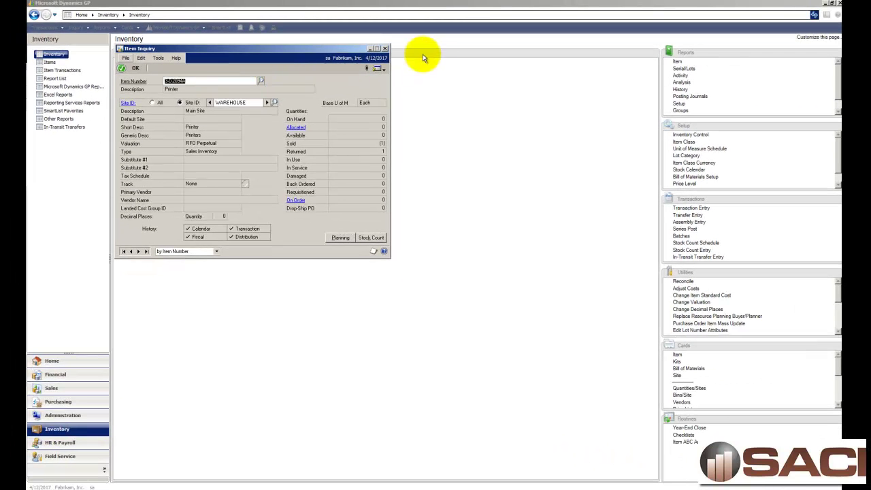
pyautogui.click(384, 50)
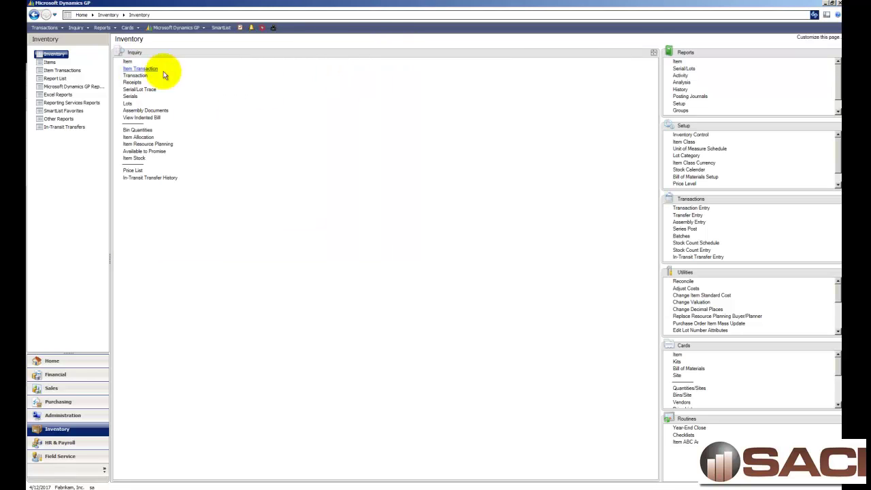
pyautogui.click(698, 218)
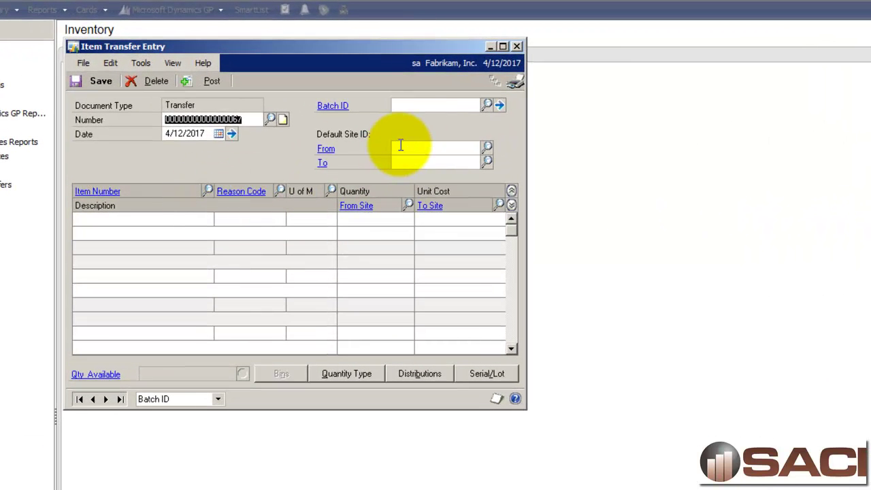
pyautogui.press('Tab')
pyautogui.press('Tab')
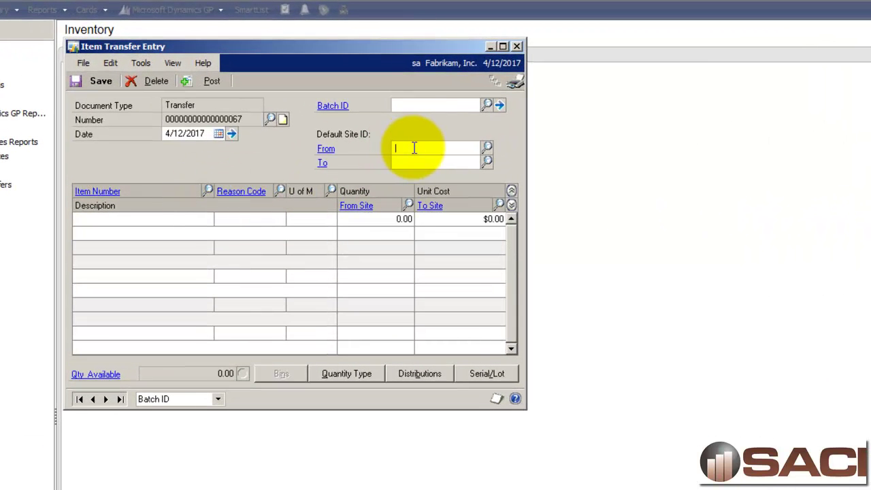
pyautogui.write('W')
pyautogui.press('Down')
pyautogui.press('Tab')
pyautogui.write('W')
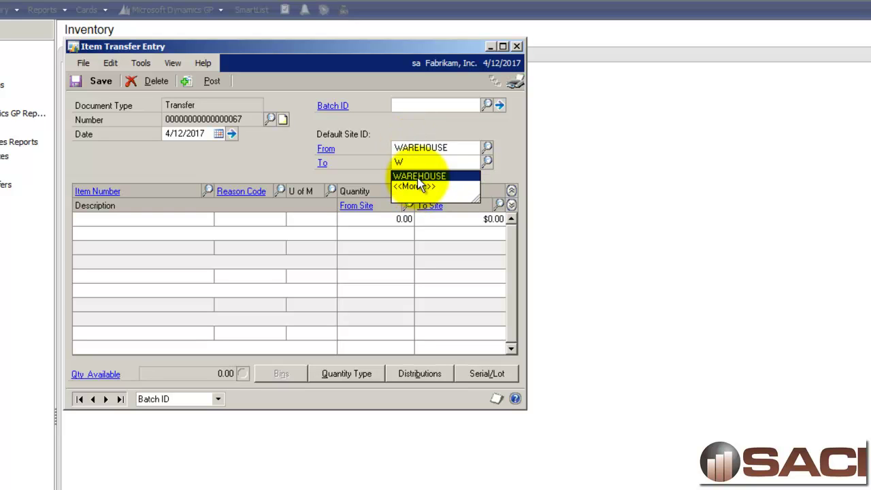
pyautogui.click(415, 176)
# - Add a transfer line for printer 3-D2094A, quantity 1, to WAREHOUSE
pyautogui.click(123, 219)
pyautogui.write('3-D2094A')
pyautogui.press('Tab')
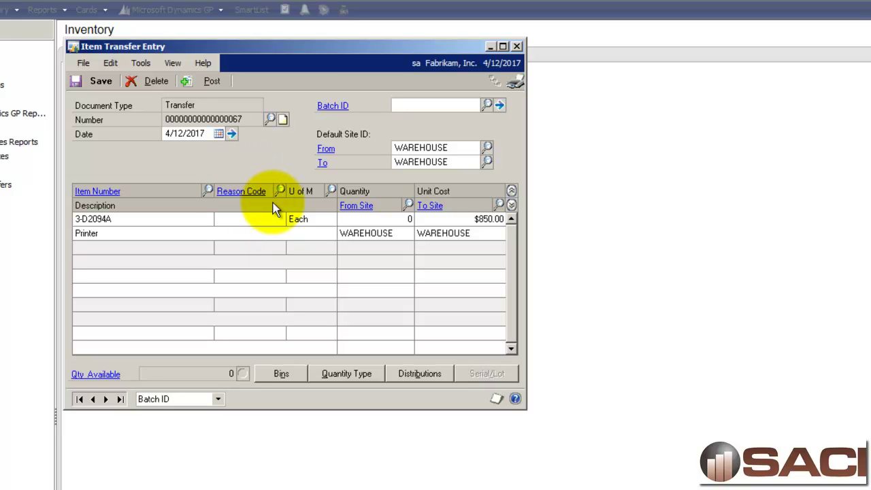
pyautogui.click(376, 220)
pyautogui.write('1')
pyautogui.press('Tab')
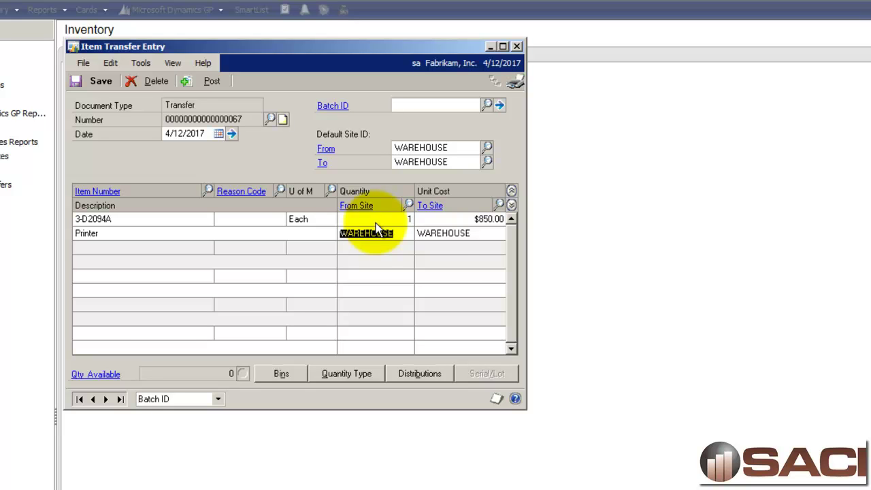
pyautogui.press('Tab')
pyautogui.press('Tab')
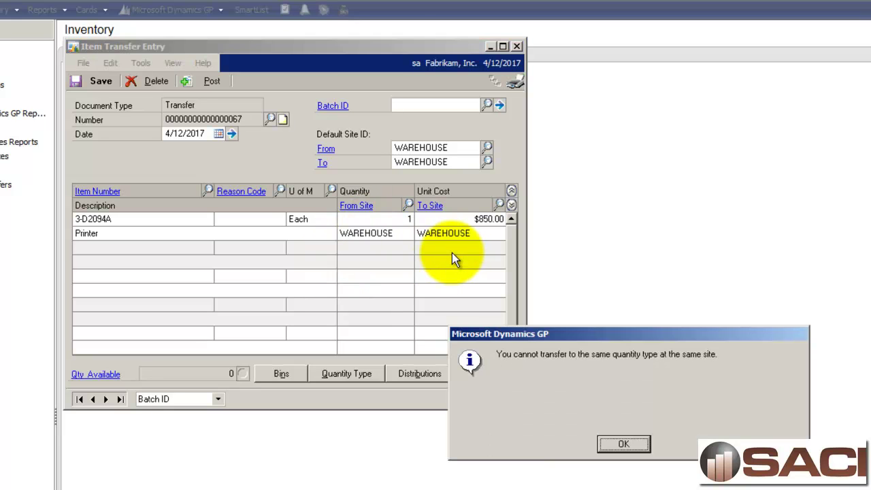
# - Dismiss the warning and set the line's quantity type to move from Returned to On Hand
pyautogui.click(636, 444)
pyautogui.click(368, 377)
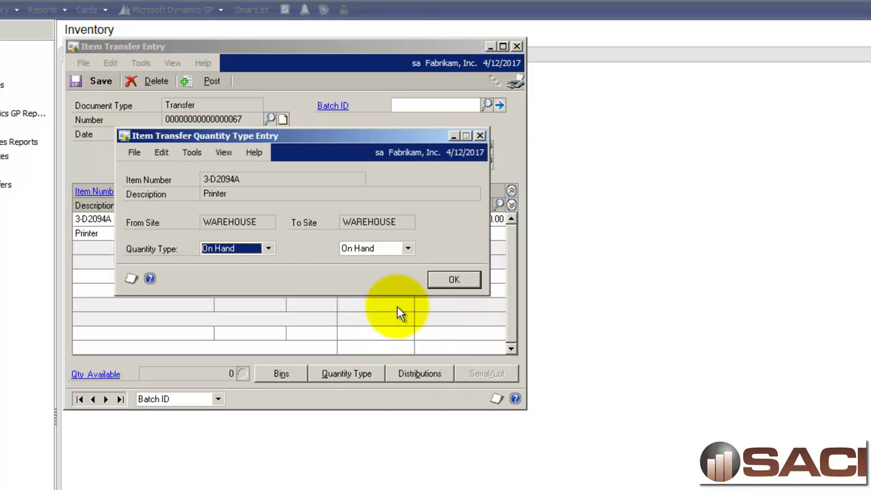
pyautogui.click(255, 251)
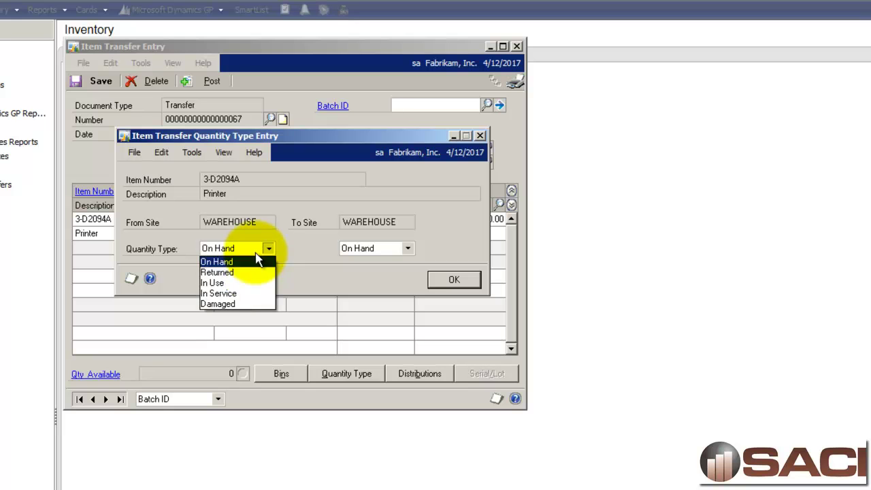
pyautogui.click(226, 275)
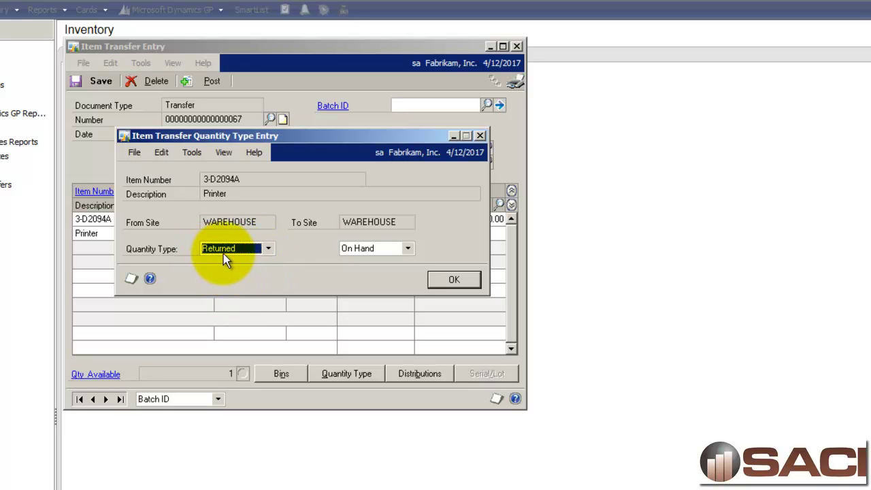
pyautogui.click(454, 279)
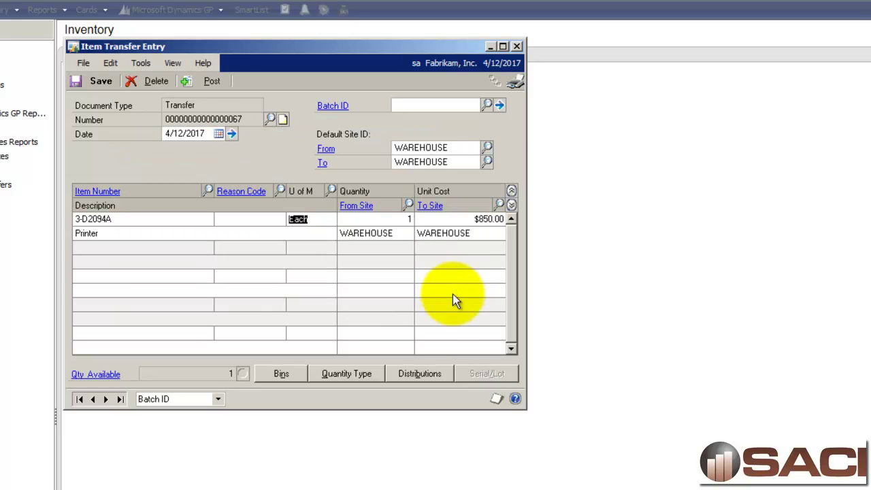
# - Accept the distribution accounts, post the transfer, and close the transfer entry window
pyautogui.click(413, 380)
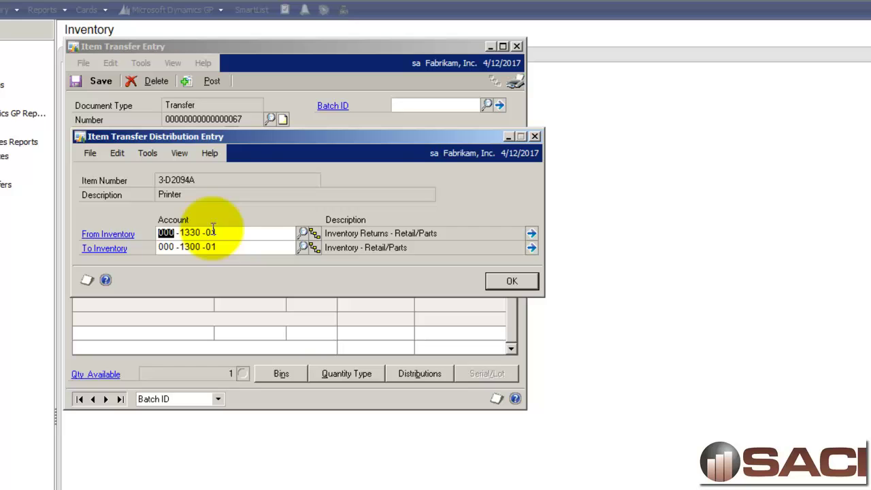
pyautogui.click(512, 280)
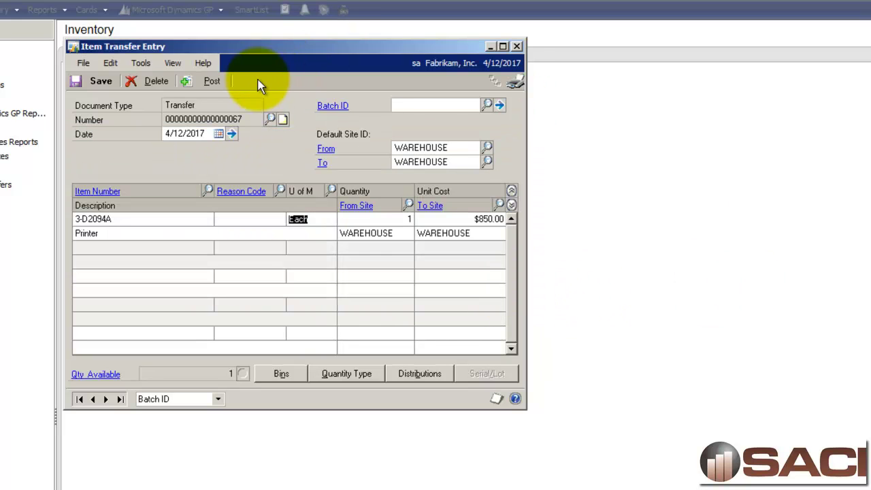
pyautogui.click(215, 81)
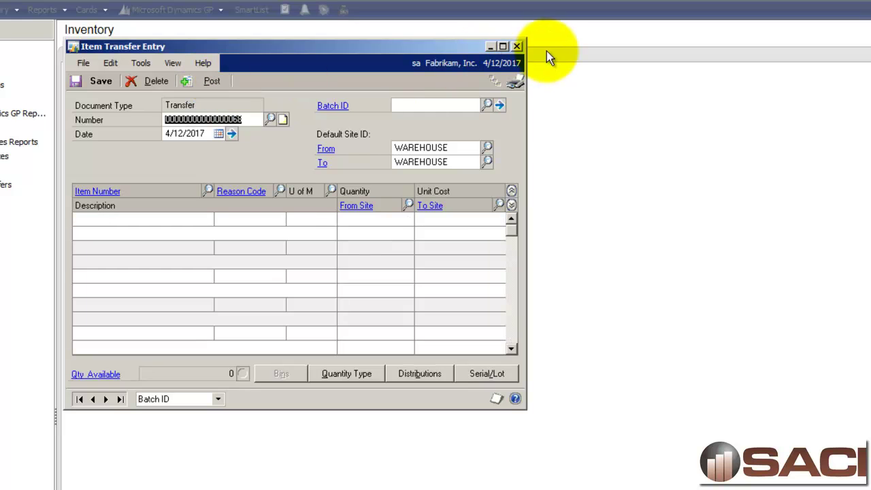
pyautogui.click(517, 47)
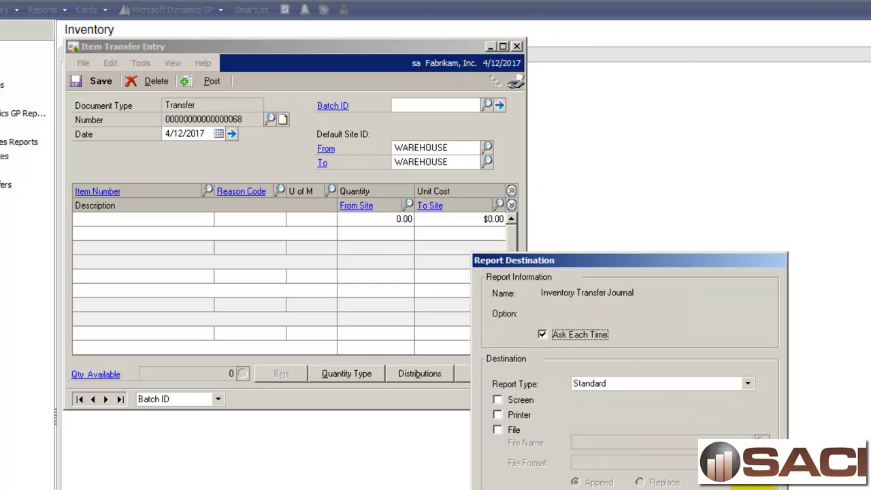
# - Skip the transfer journal and reload Item Inquiry for 3-D2094A, now 1 On Hand and 1 Available
pyautogui.press('Escape')
pyautogui.press('Escape')
pyautogui.press('Escape')
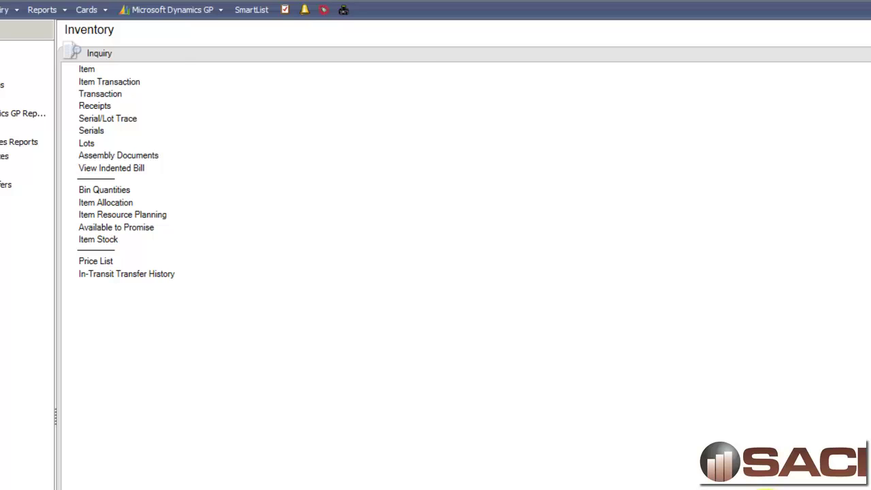
pyautogui.click(87, 69)
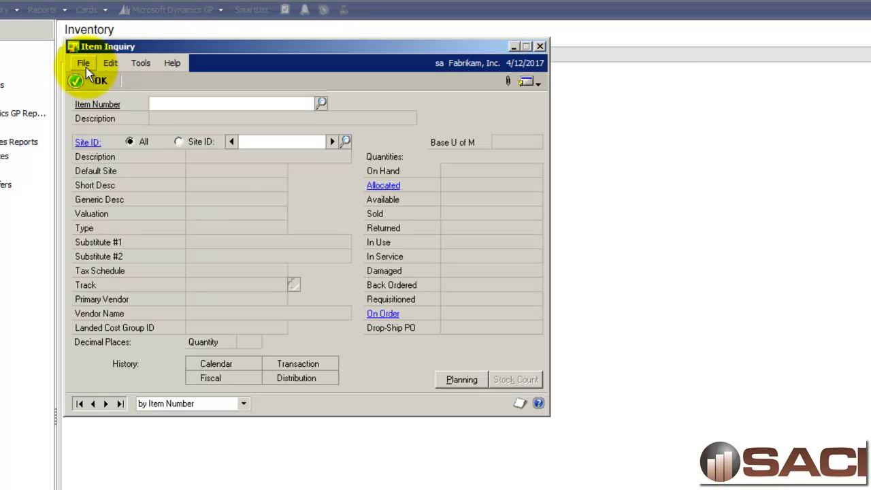
pyautogui.write('3')
pyautogui.press('Down')
pyautogui.press('Down')
pyautogui.press('Return')
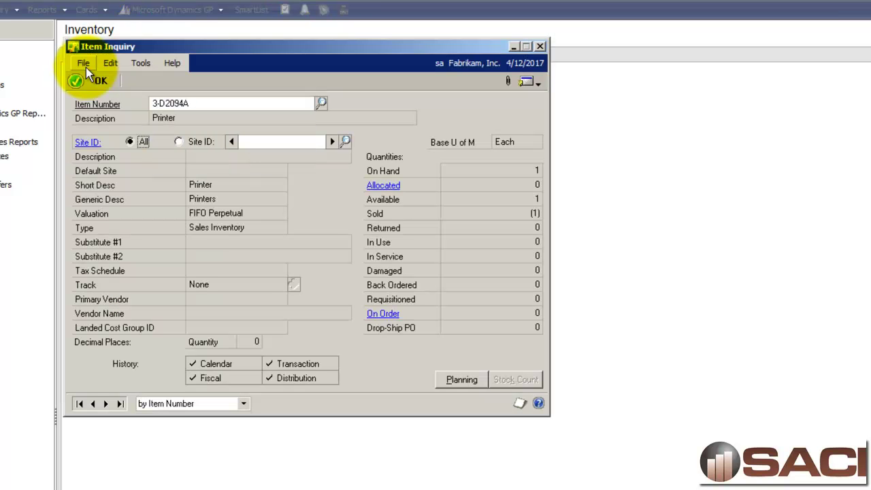